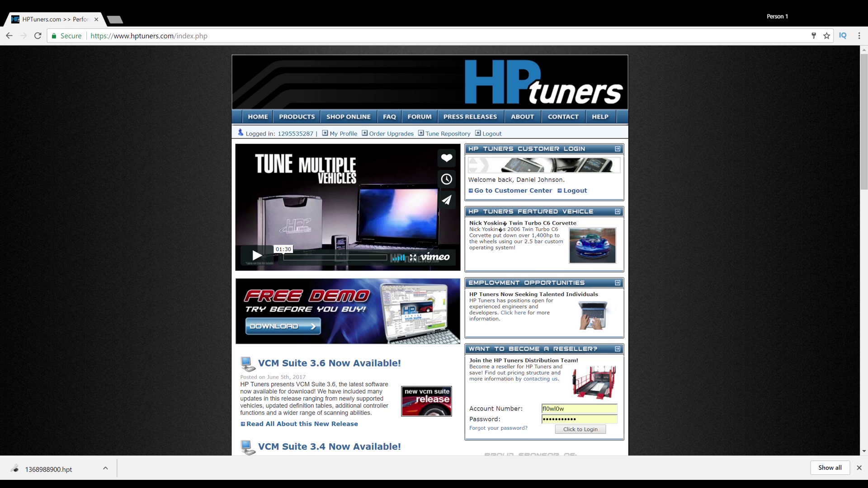
- Search the Tune Repository for 2002 Chevrolet Tahoe tunes
{"action": "left_click", "coordinate": [448, 133]}
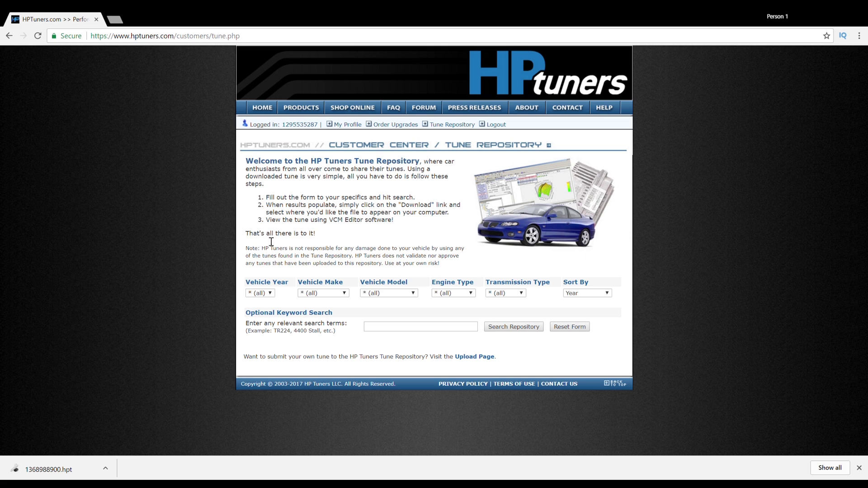
{"action": "left_click", "coordinate": [258, 294]}
{"action": "type", "text": "2002"}
{"action": "left_click", "coordinate": [330, 293]}
{"action": "type", "text": "chev"}
{"action": "left_click", "coordinate": [392, 293]}
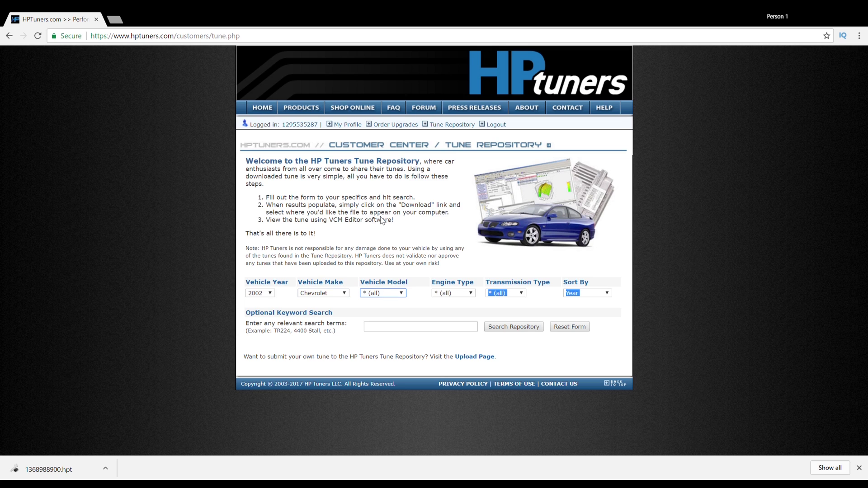
{"action": "type", "text": "tahoe"}
{"action": "left_click", "coordinate": [520, 329]}
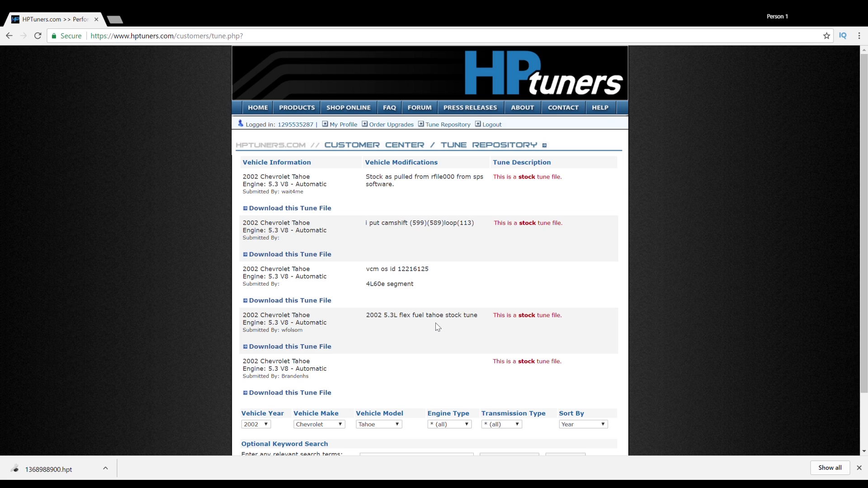
- Download the 2002 5.3L flex fuel Tahoe stock tune file
{"action": "left_click", "coordinate": [301, 348]}
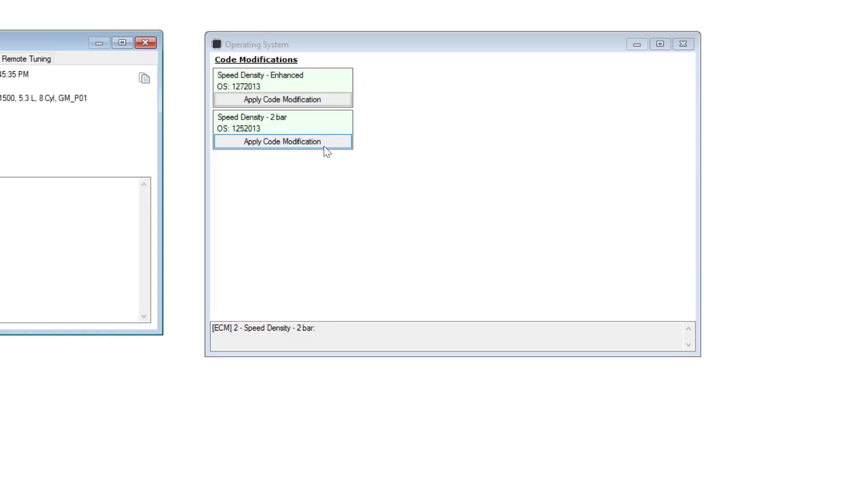
- Apply the Speed Density - 2 bar code modification from the Operating System window
{"action": "left_click", "coordinate": [324, 147]}
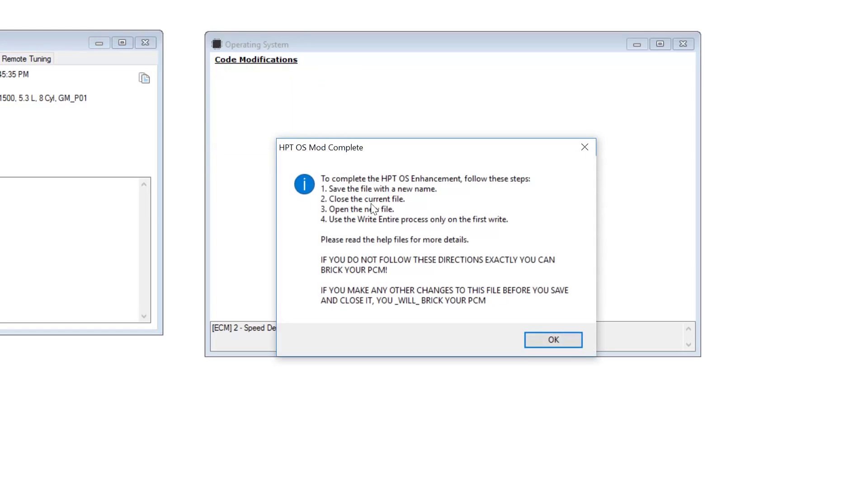
- Save the modified tune as a new file with '_2bar' appended to its name
{"action": "left_click", "coordinate": [565, 341]}
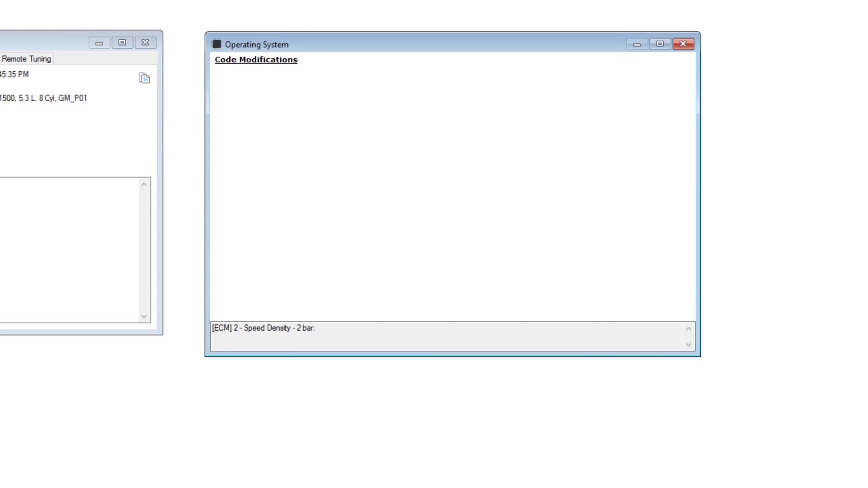
{"action": "key", "text": "ctrl+s"}
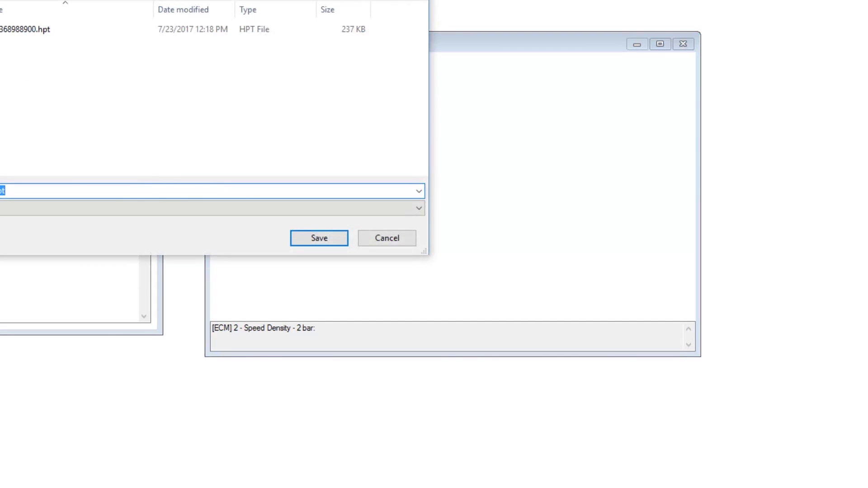
{"action": "left_click", "coordinate": [13, 191]}
{"action": "type", "text": "_2bar"}
{"action": "key", "text": "Return"}
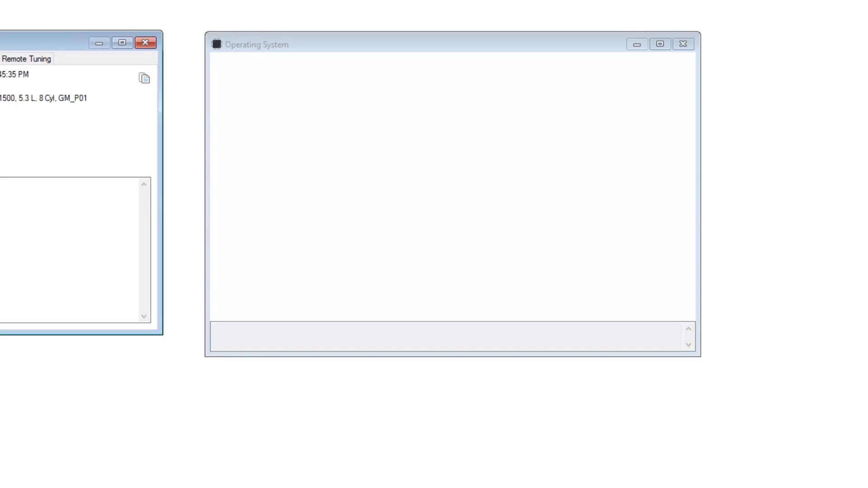
{"action": "left_click", "coordinate": [692, 48]}
- Close the Operating System window, view the Engine Airflow settings, and start opening another tune
{"action": "left_click", "coordinate": [692, 47]}
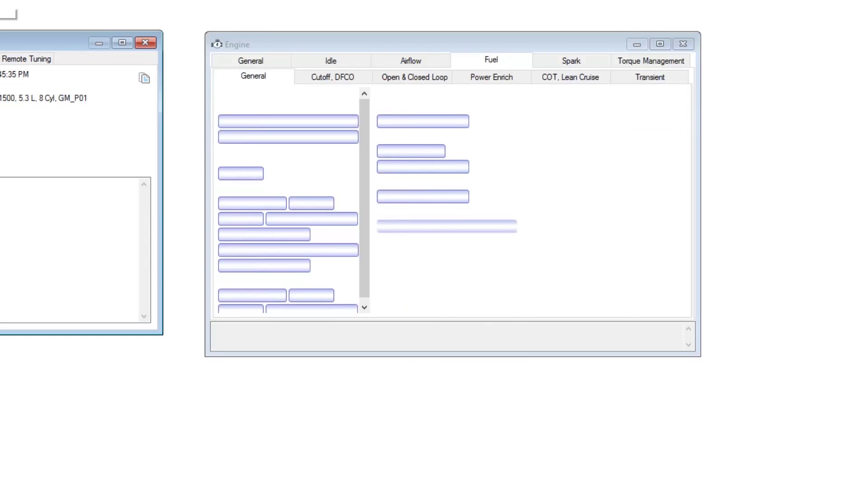
{"action": "left_click", "coordinate": [414, 62]}
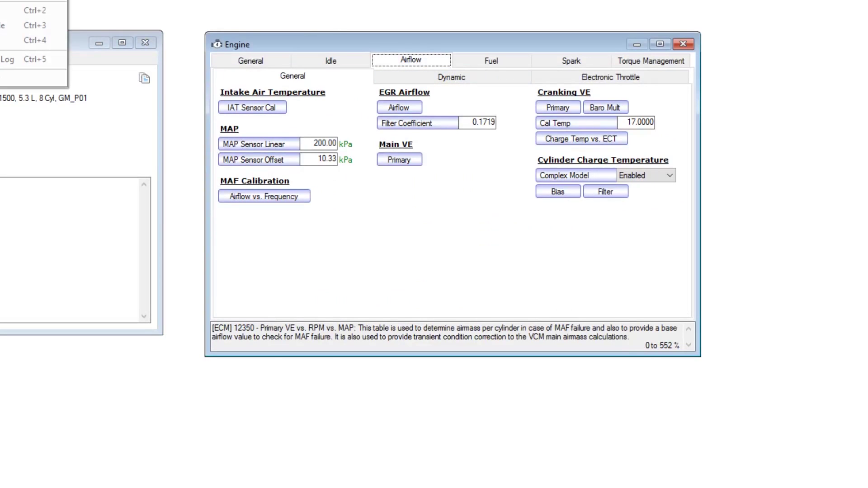
{"action": "left_click", "coordinate": [35, 19]}
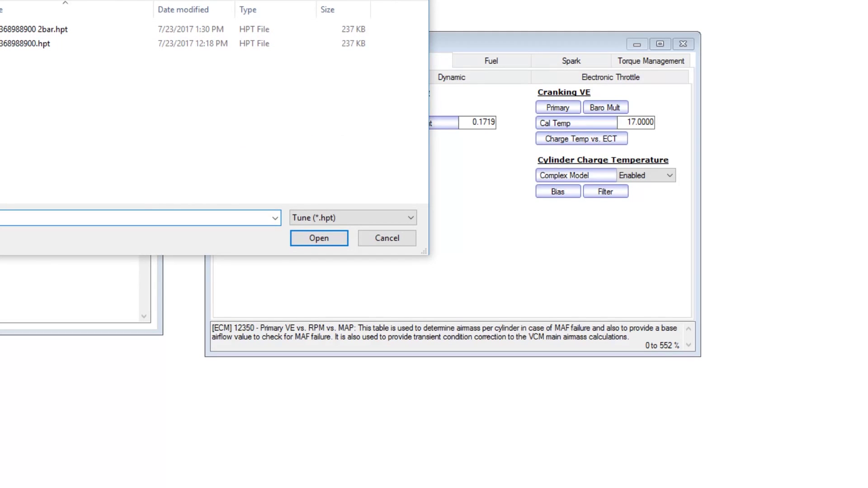
- Open 'basetune 95 sierra 12-2-15.hpt' from Truck > Truck Tunes > Old
{"action": "key", "text": "alt+Up"}
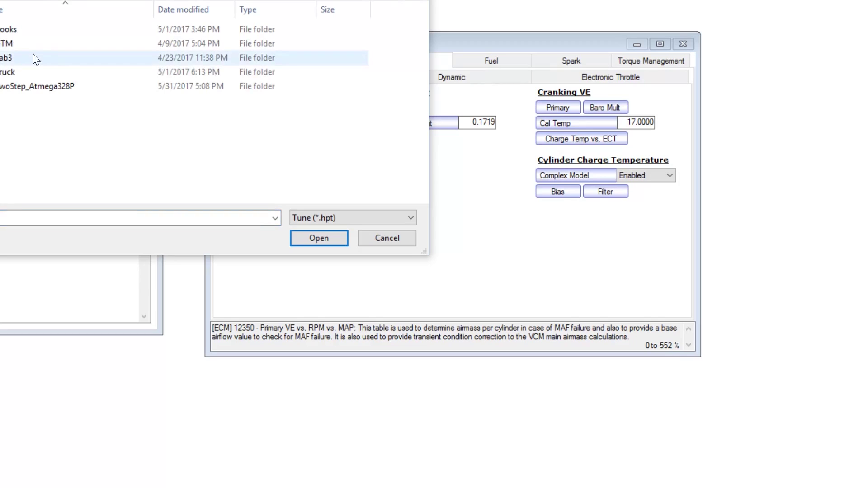
{"action": "double_click", "coordinate": [38, 71]}
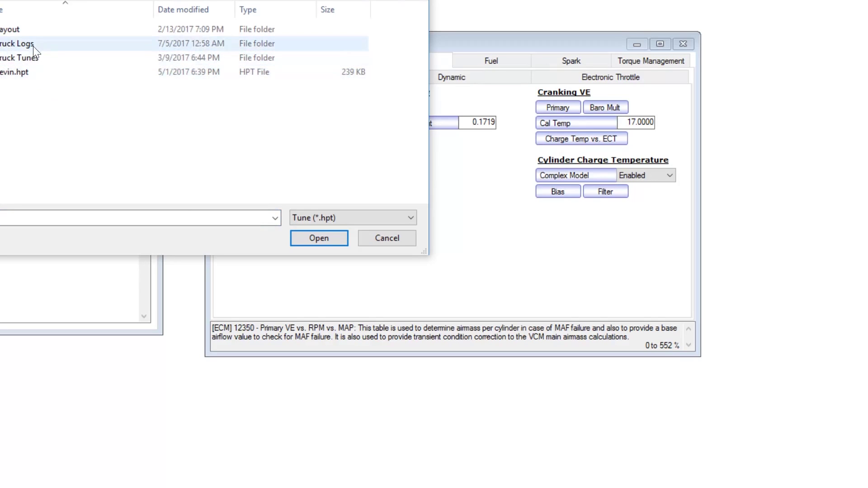
{"action": "double_click", "coordinate": [41, 57]}
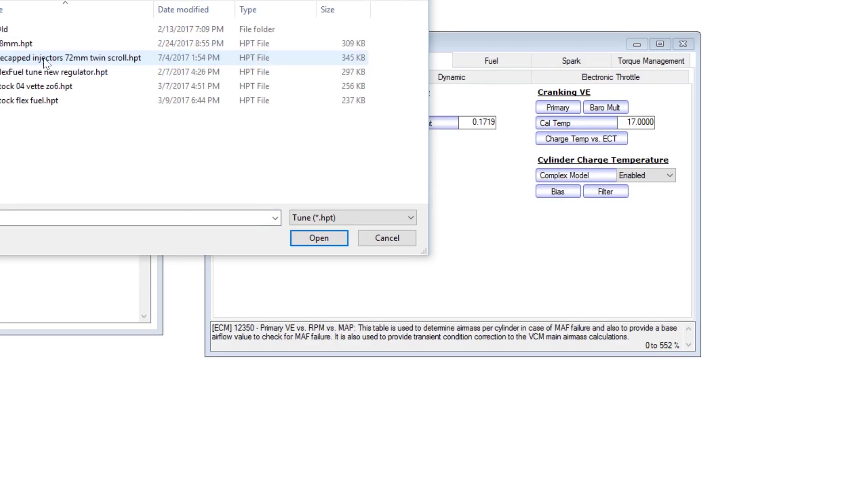
{"action": "double_click", "coordinate": [71, 30]}
{"action": "left_click_drag", "start_coordinate": [423, 28], "coordinate": [424, 100]}
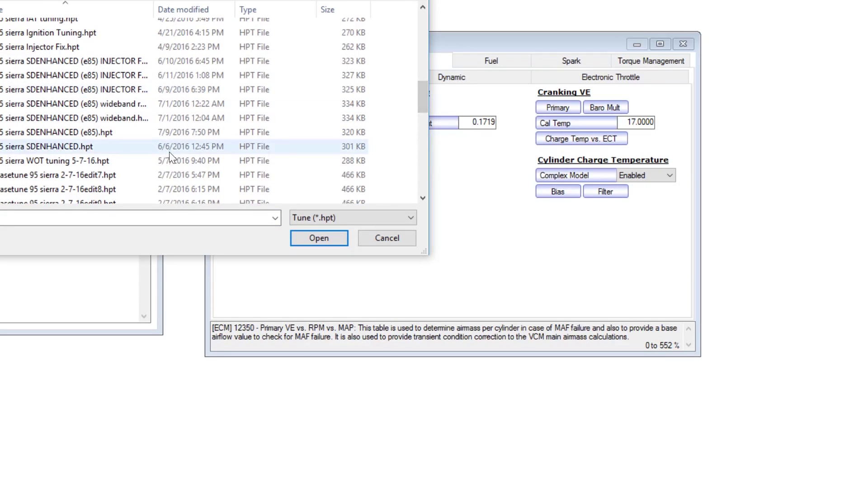
{"action": "left_click_drag", "start_coordinate": [418, 107], "coordinate": [427, 154]}
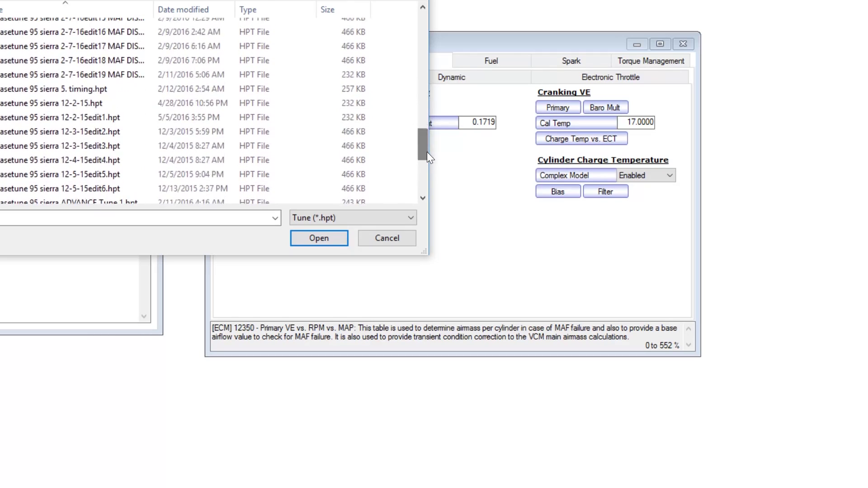
{"action": "left_click", "coordinate": [116, 103]}
{"action": "left_click", "coordinate": [318, 238]}
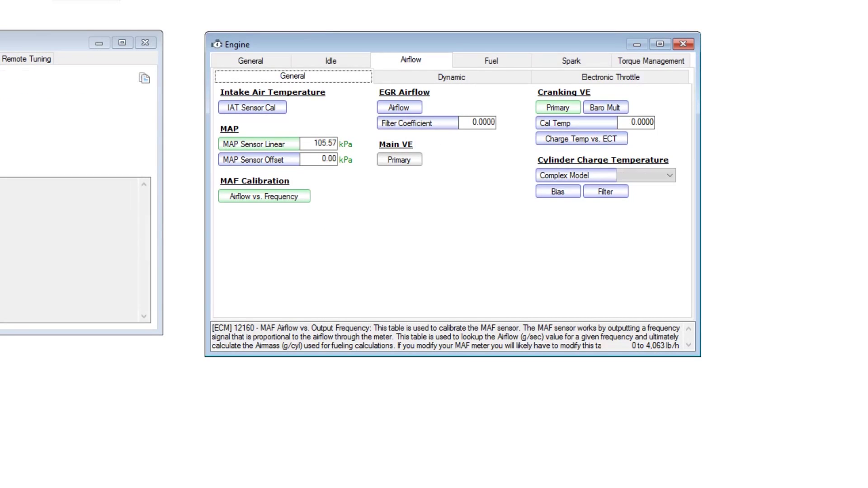
- Zero the MAF Airflow vs. Frequency table, paste a rising 23.7–340.7 lb/h curve, and close it
{"action": "left_click", "coordinate": [293, 201]}
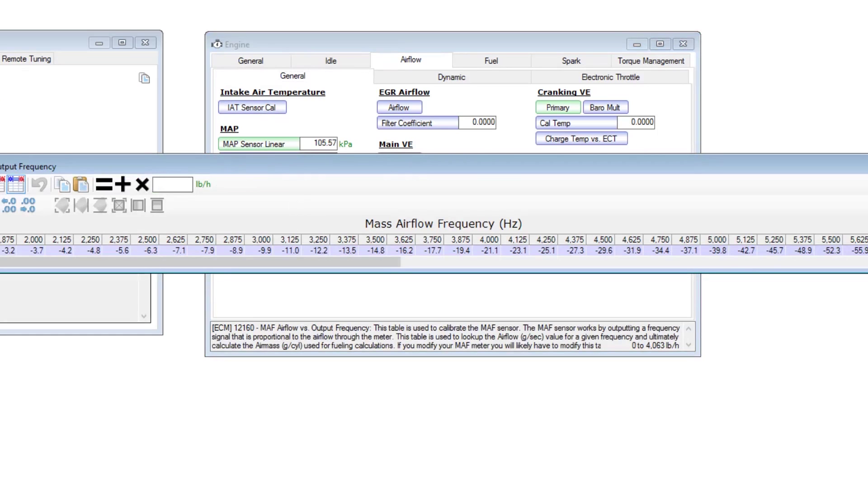
{"action": "key", "text": "ctrl+a"}
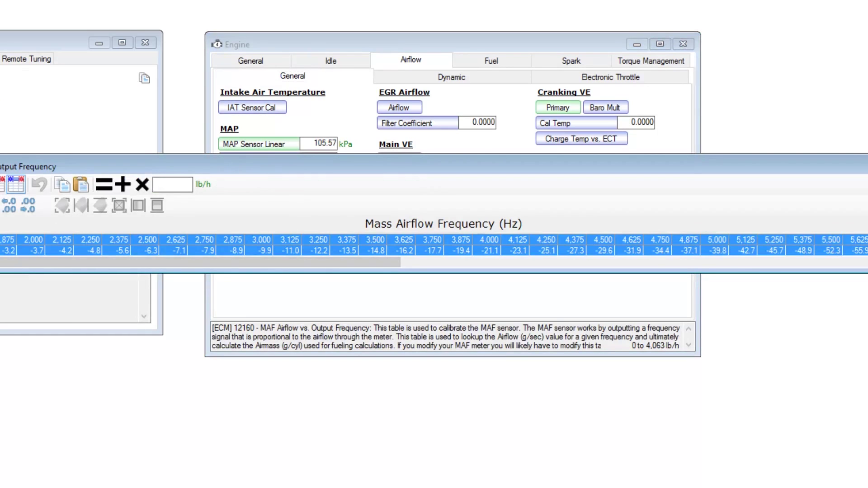
{"action": "type", "text": "0"}
{"action": "key", "text": "Return"}
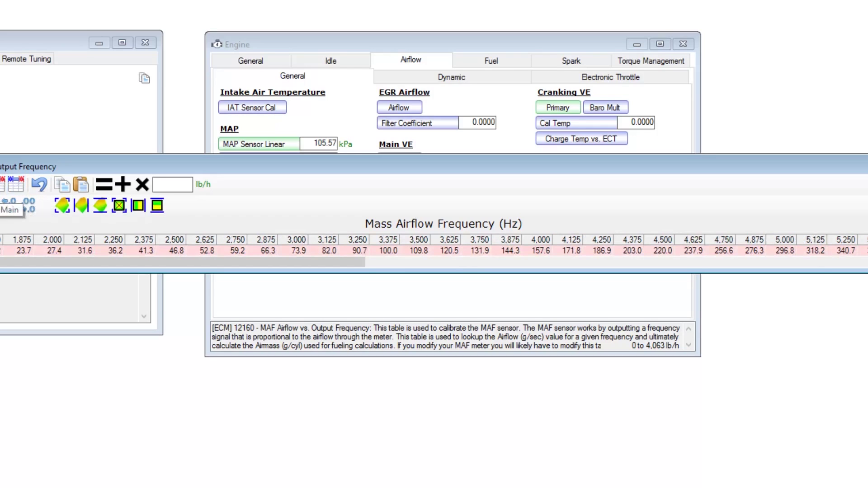
{"action": "key", "text": "ctrl+v"}
{"action": "key", "text": "alt+F4"}
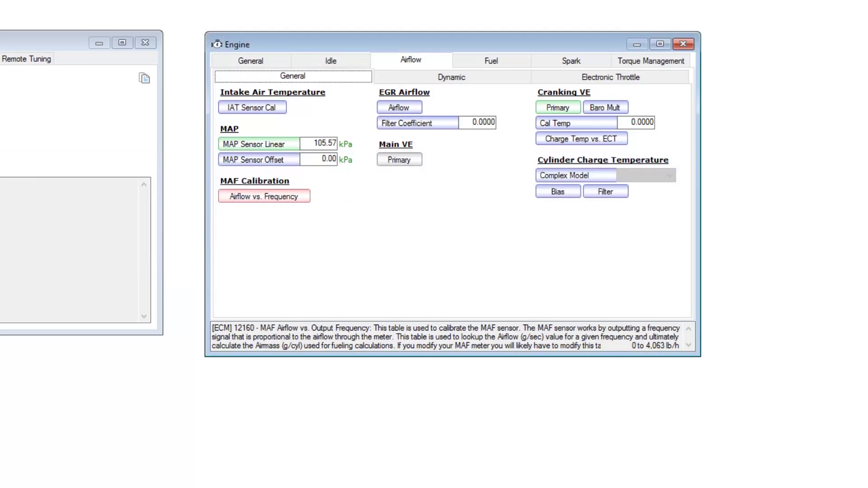
- Inspect the Primary VE vs. MAP table, uniformly 162, and close it
{"action": "left_click", "coordinate": [399, 160]}
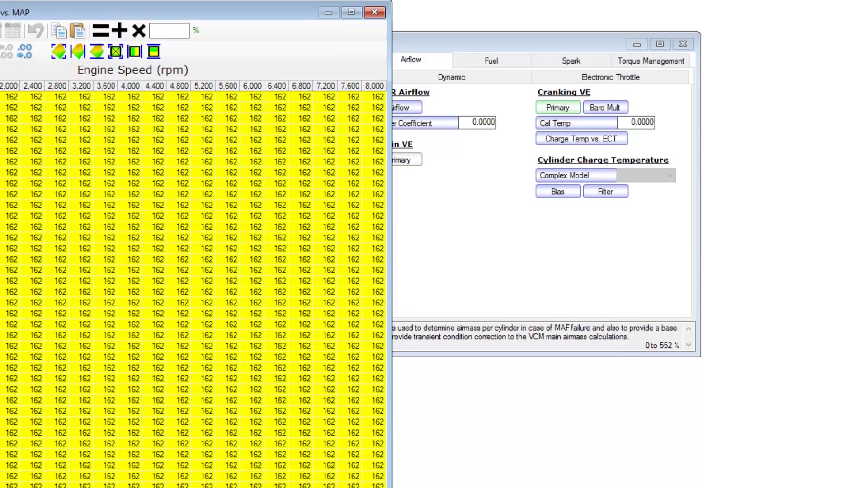
{"action": "left_click_drag", "start_coordinate": [4, 97], "coordinate": [425, 284]}
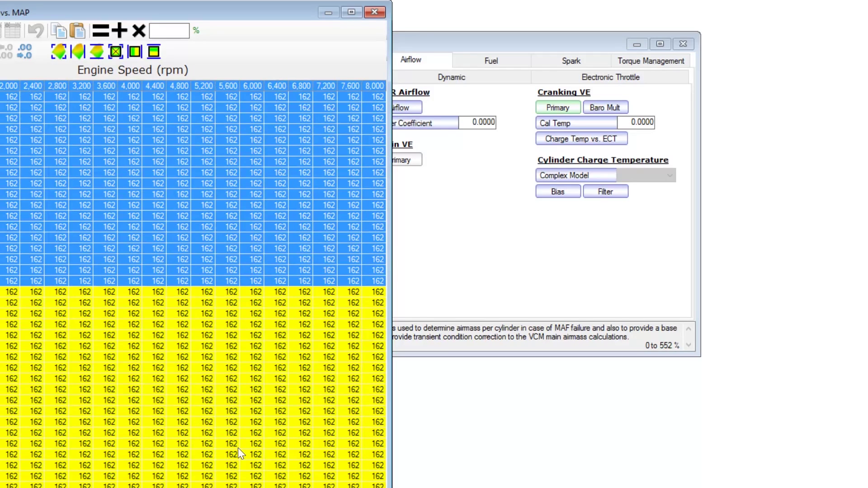
{"action": "left_click", "coordinate": [280, 280]}
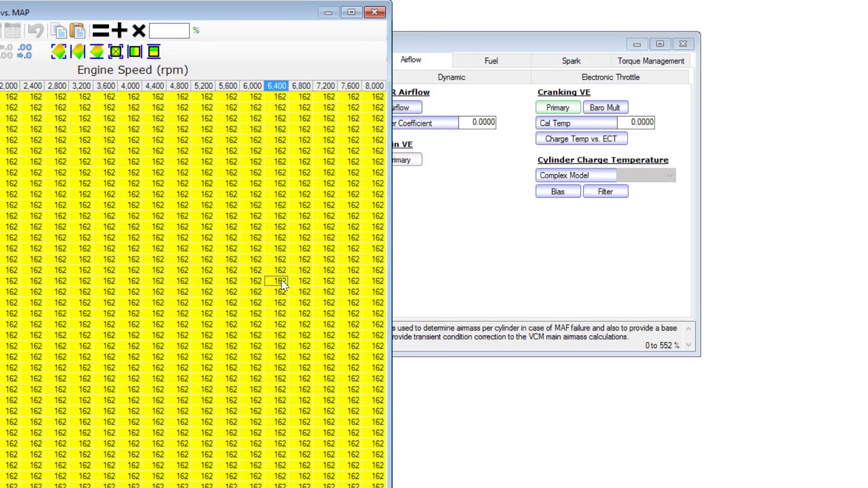
{"action": "left_click", "coordinate": [383, 12]}
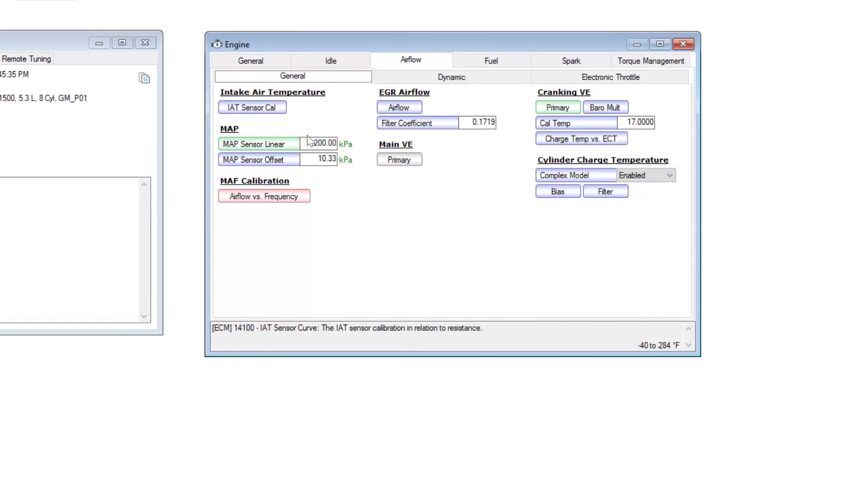
- Check the MAP Sensor Linear value of 200.00 kPa and the Offset of 10.33
{"action": "double_click", "coordinate": [317, 144]}
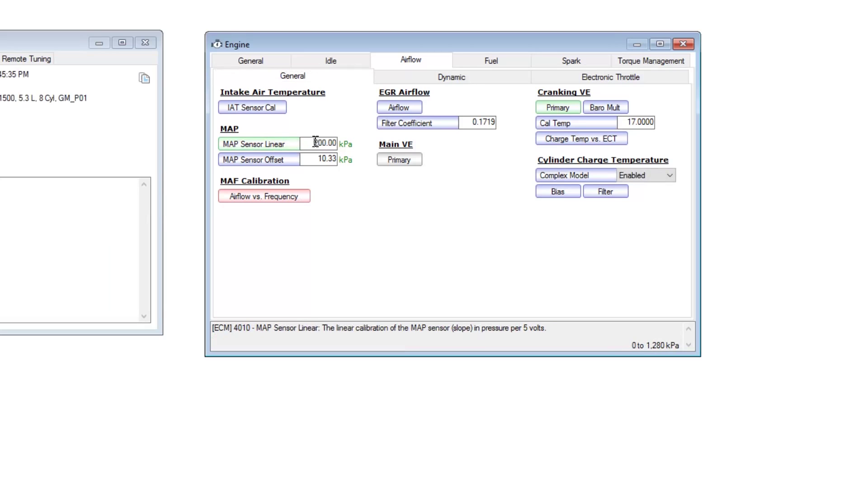
{"action": "left_click", "coordinate": [318, 163]}
{"action": "double_click", "coordinate": [317, 162]}
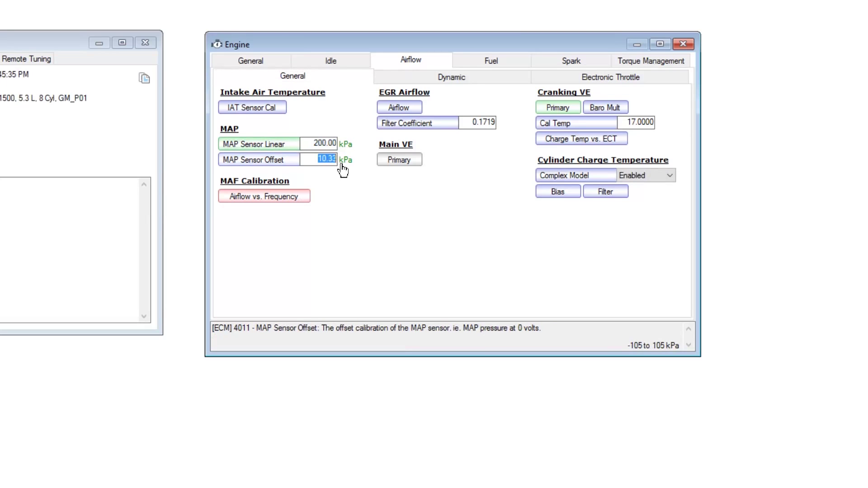
- Review the Stoich AFR table in the Fuel settings, then bring up the Vehicle Writer
{"action": "left_click", "coordinate": [480, 65]}
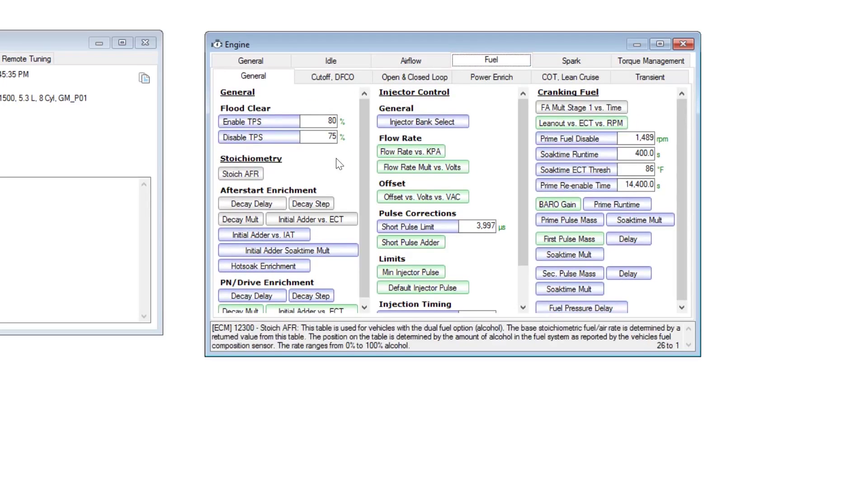
{"action": "left_click", "coordinate": [254, 178]}
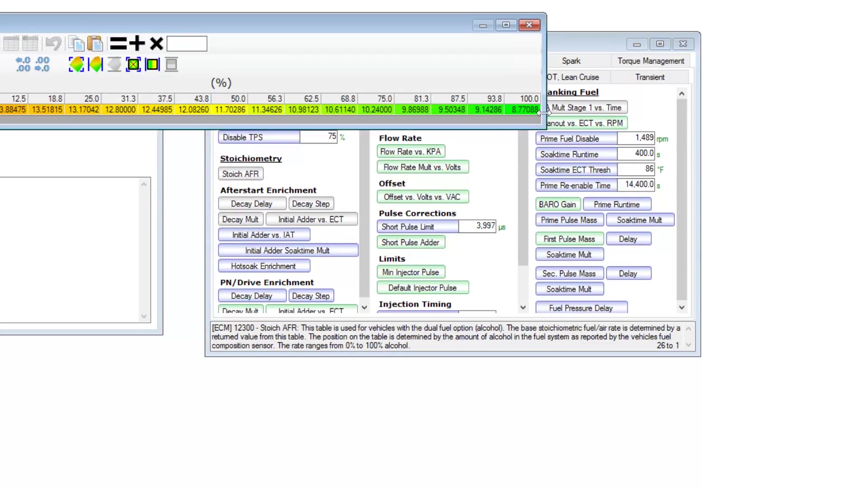
{"action": "left_click", "coordinate": [531, 22]}
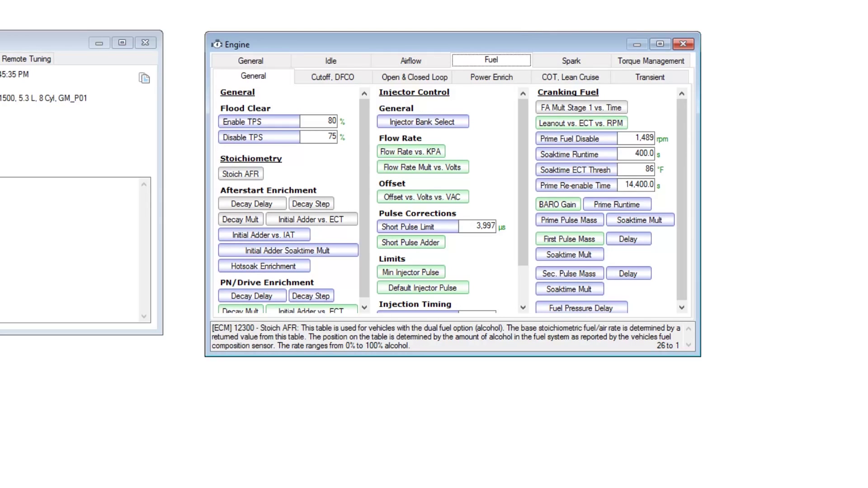
{"action": "key", "text": "ctrl+w"}
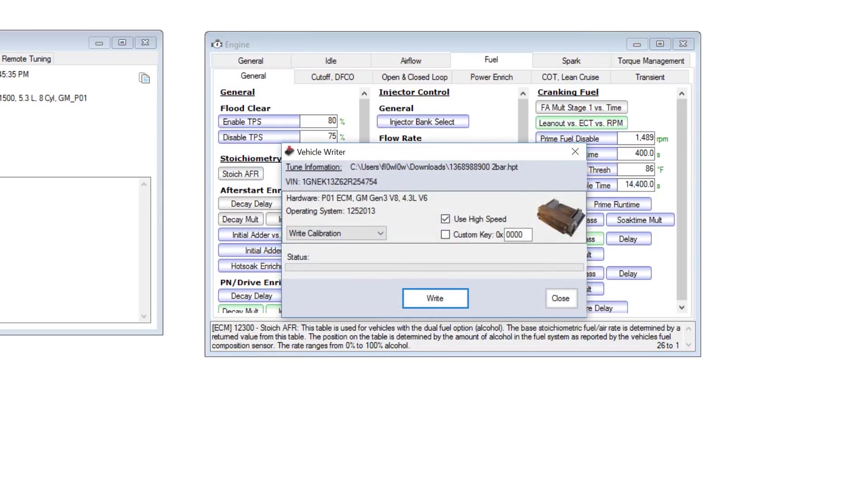
- Set the Vehicle Writer write mode to Write Entire
{"action": "left_click", "coordinate": [347, 236]}
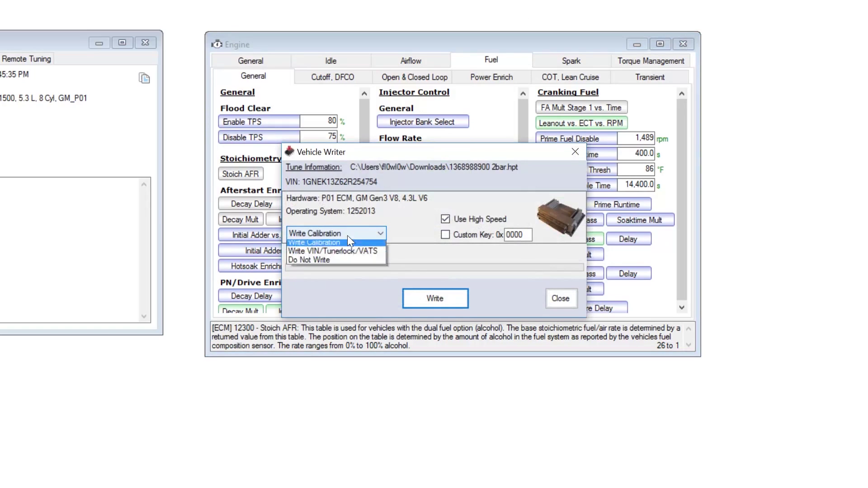
{"action": "left_click", "coordinate": [349, 247]}
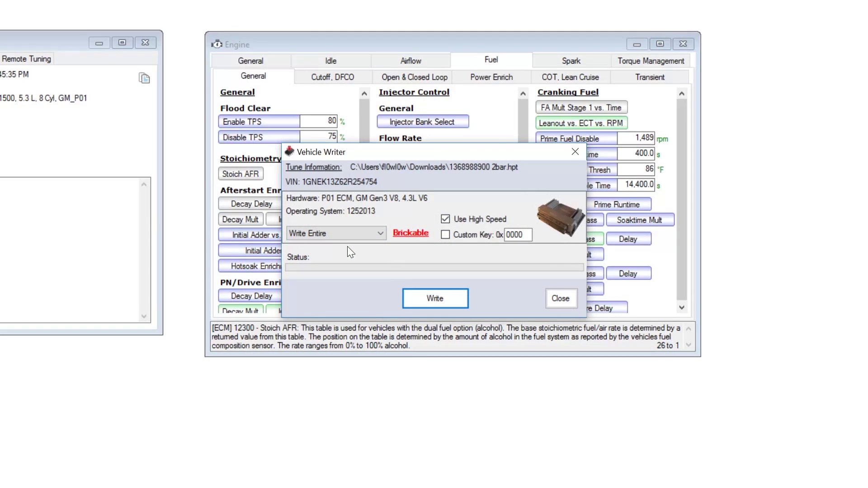